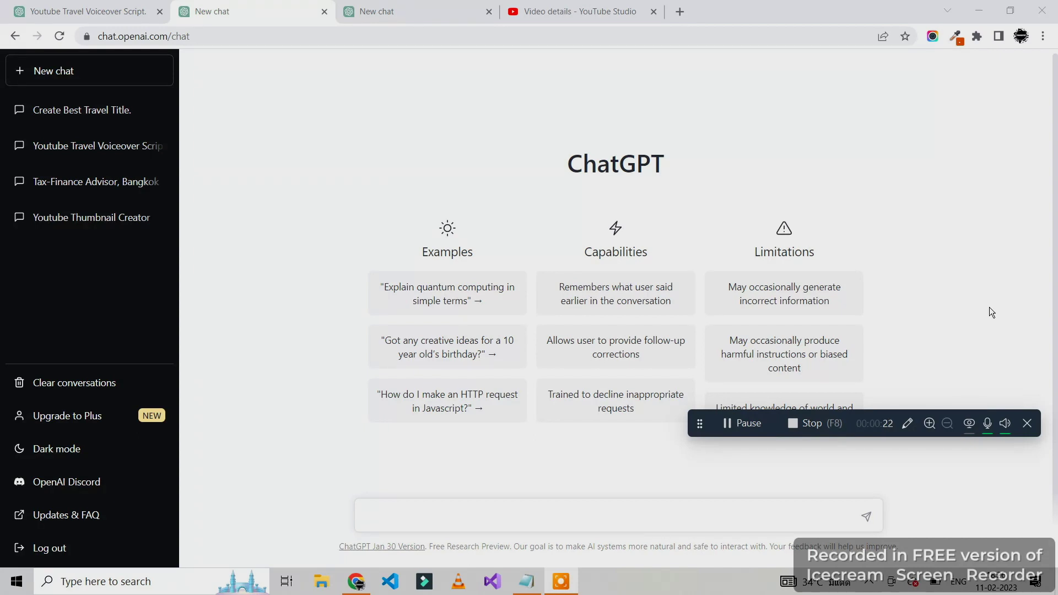
- Ask ChatGPT to act as a Youtube travel content creator and give the best title based on the context which will be given
{"action": "left_click", "coordinate": [582, 511]}
{"action": "type", "text": "Act as a Youtube travel content creator and create a Tile And give me the best title based on the context which I will give you"}
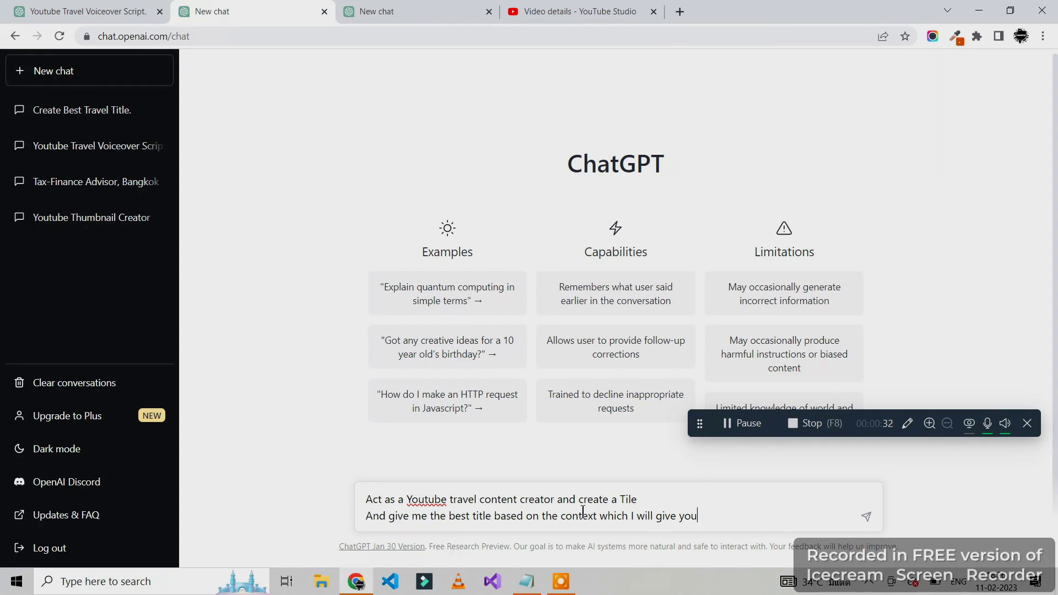
{"action": "key", "text": "Return"}
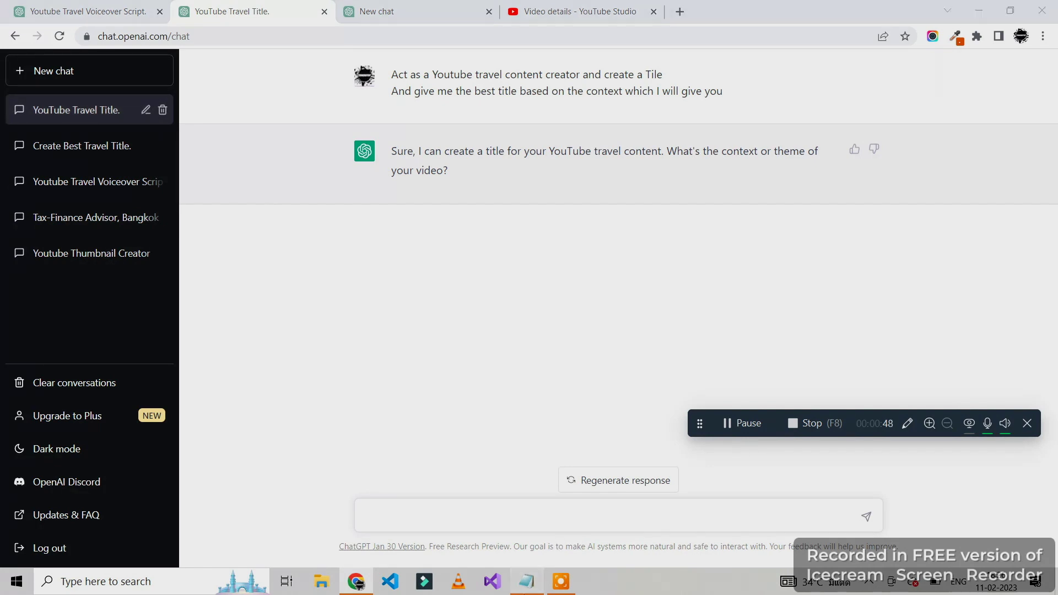
- In the Notepad draft, remove the stray quotation mark after "Mochit Bus Terminal" and copy the full video title, including "Quick and Easy Guide"
{"action": "left_click", "coordinate": [526, 582]}
{"action": "left_click", "coordinate": [193, 275]}
{"action": "key", "text": "Down"}
{"action": "key", "text": "Down"}
{"action": "key", "text": "Down"}
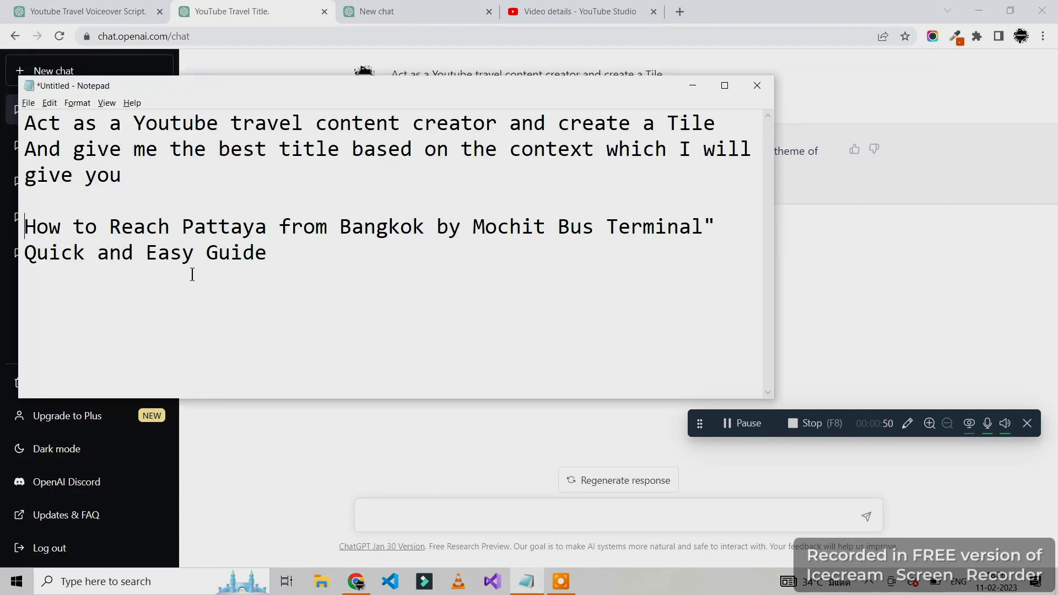
{"action": "key", "text": "shift+Down"}
{"action": "key", "text": "shift+End"}
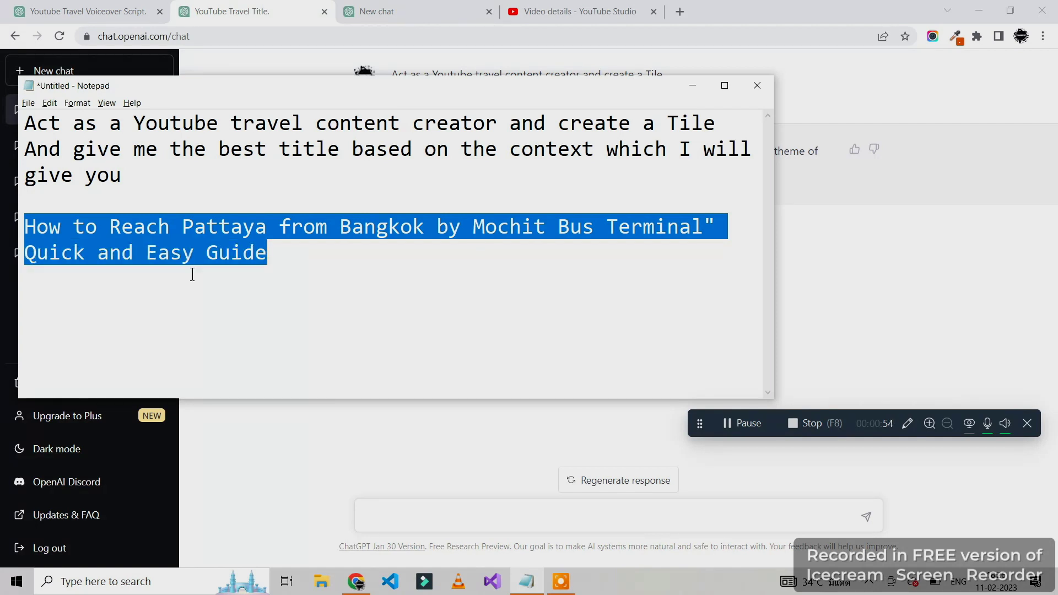
{"action": "left_click", "coordinate": [716, 231]}
{"action": "key", "text": "BackSpace"}
{"action": "key", "text": "Home"}
{"action": "key", "text": "shift+End"}
{"action": "key", "text": "shift+End"}
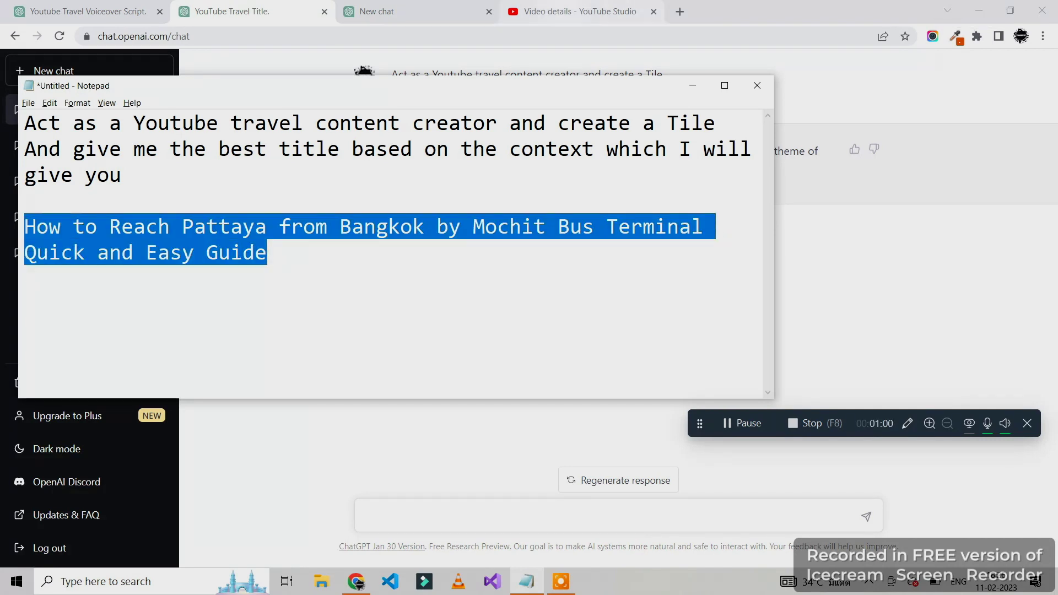
- Send ChatGPT the context "How to Reach Pattaya from Bangkok by Mochit Bus Terminal Quick and Easy Guide"
{"action": "left_click", "coordinate": [574, 11]}
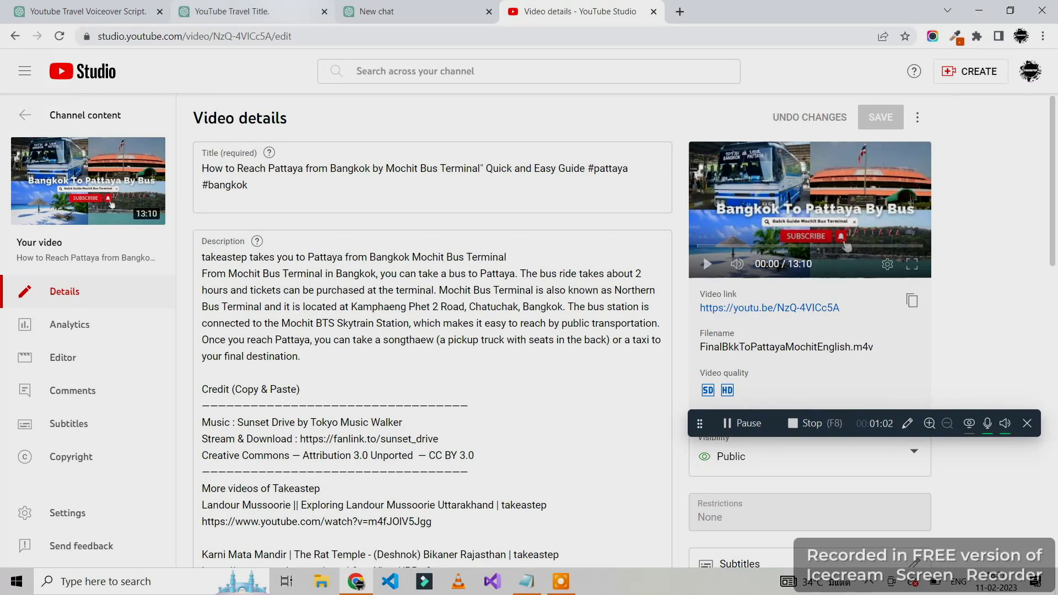
{"action": "left_click", "coordinate": [284, 6]}
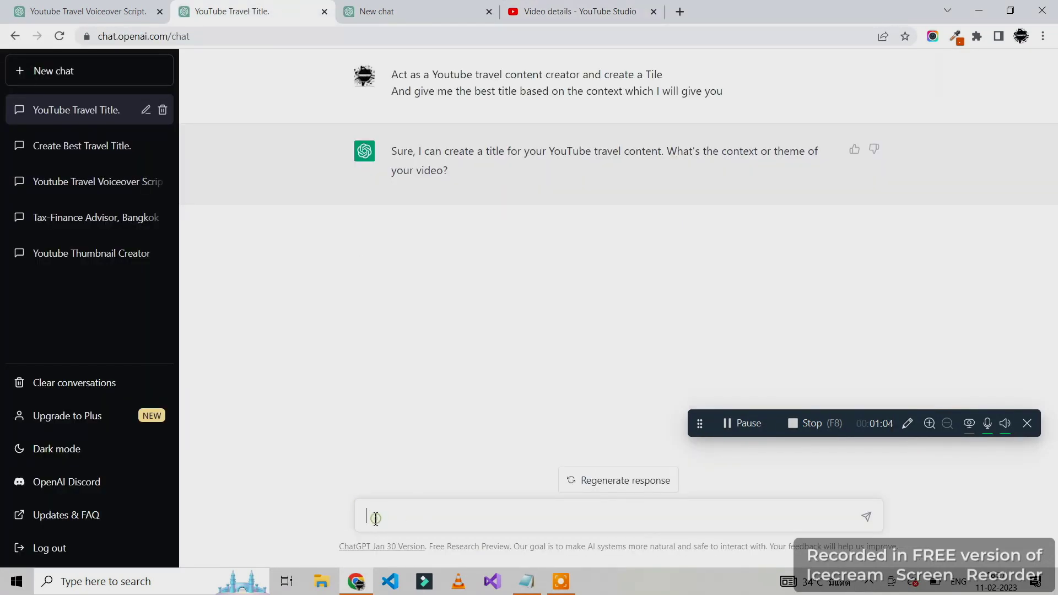
{"action": "type", "text": "How to Reach Pattaya from Bangkok by Mochit Bus Terminal Quick and Easy Guide"}
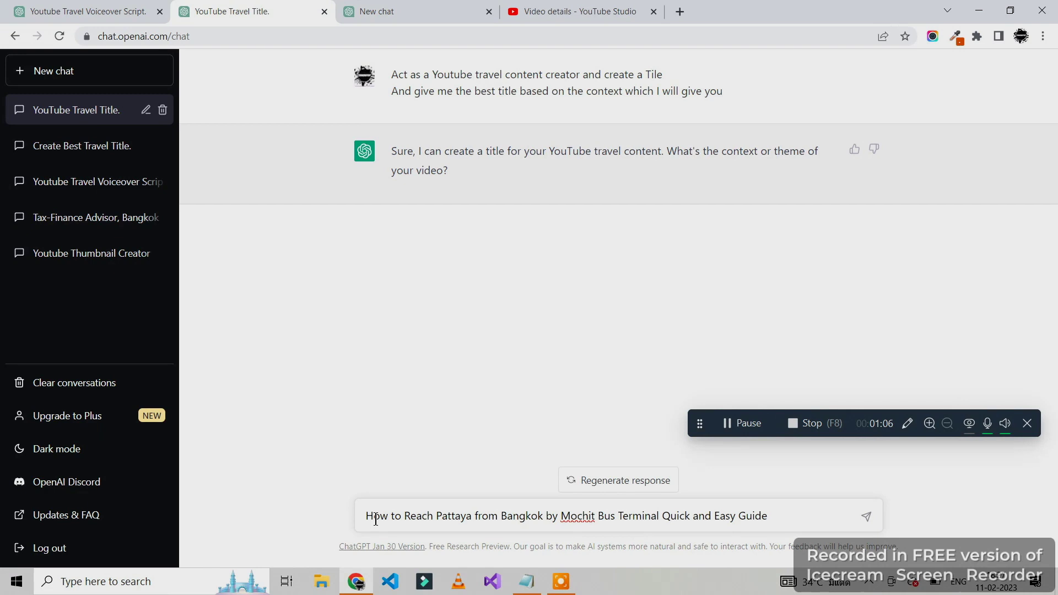
{"action": "key", "text": "Return"}
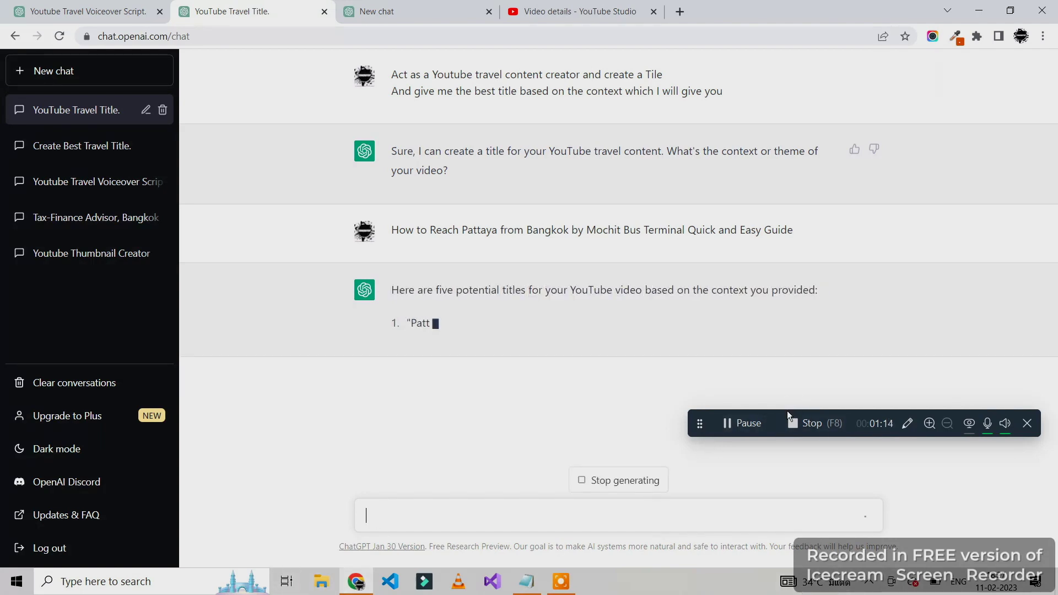
{"action": "left_click_drag", "start_coordinate": [783, 418], "coordinate": [806, 555]}
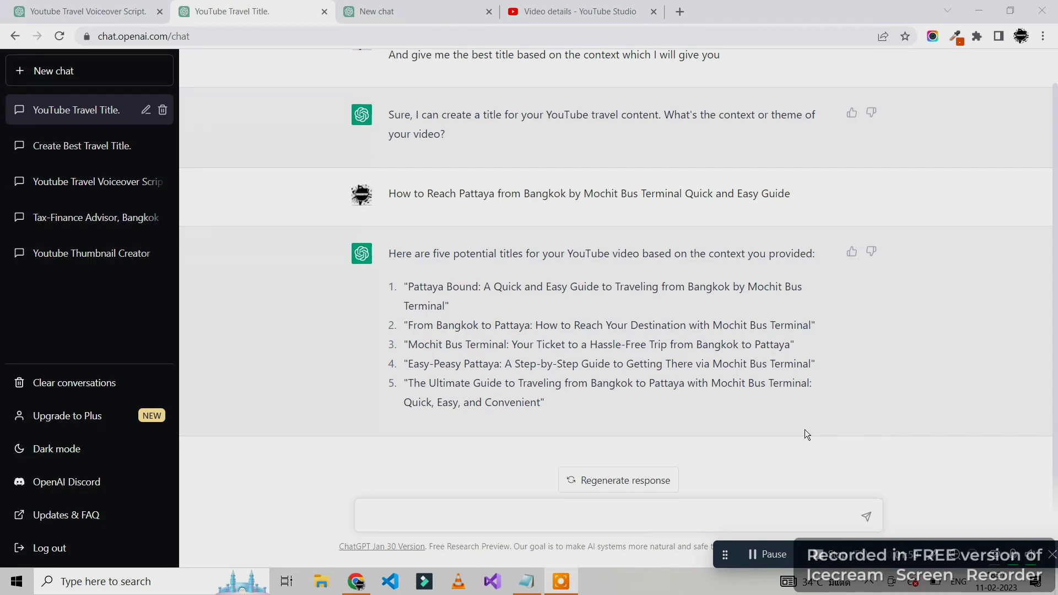
- Copy the five suggested titles from ChatGPT's reply into Notepad, below the video title and separated by a blank line
{"action": "left_click_drag", "start_coordinate": [406, 283], "coordinate": [548, 414]}
{"action": "key", "text": "ctrl+c"}
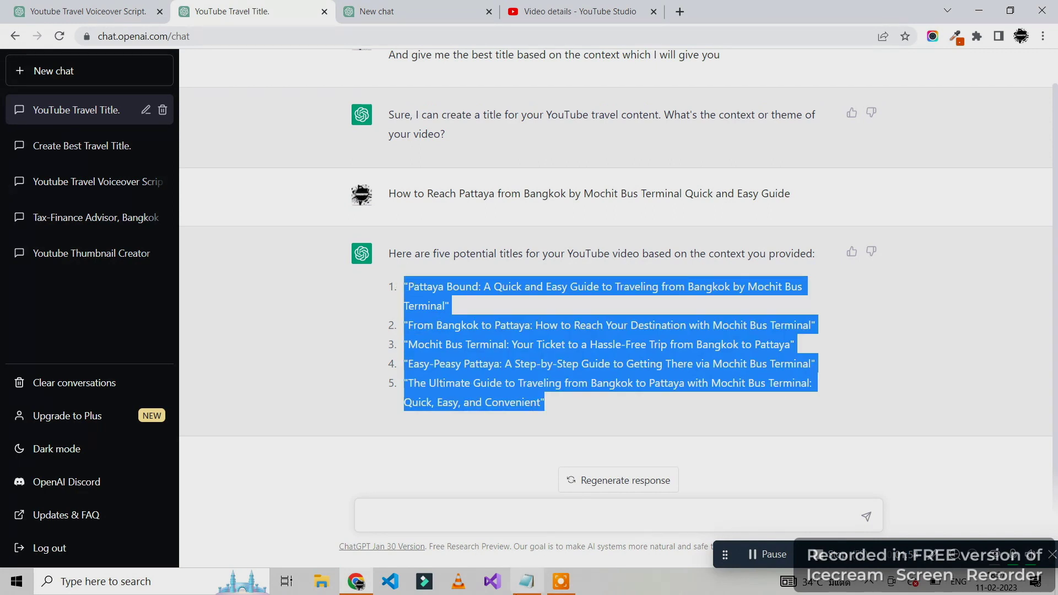
{"action": "left_click", "coordinate": [527, 582]}
{"action": "left_click", "coordinate": [480, 298]}
{"action": "key", "text": "Return"}
{"action": "key", "text": "Return"}
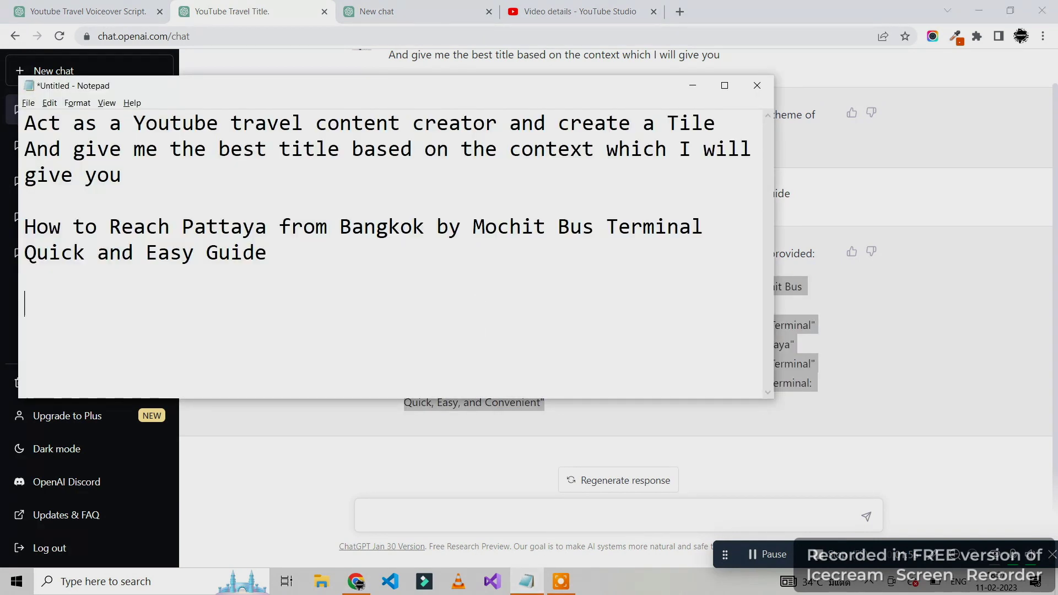
{"action": "key", "text": "ctrl+v"}
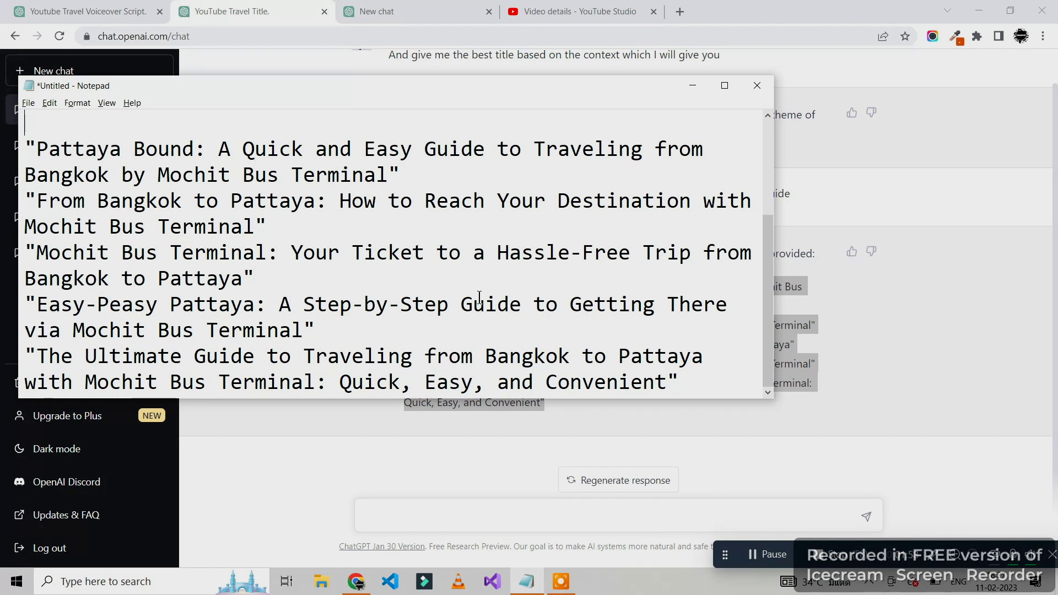
- Return to ChatGPT and regenerate the response to get a different set of title suggestions
{"action": "key", "text": "alt+Tab"}
{"action": "left_click", "coordinate": [621, 349]}
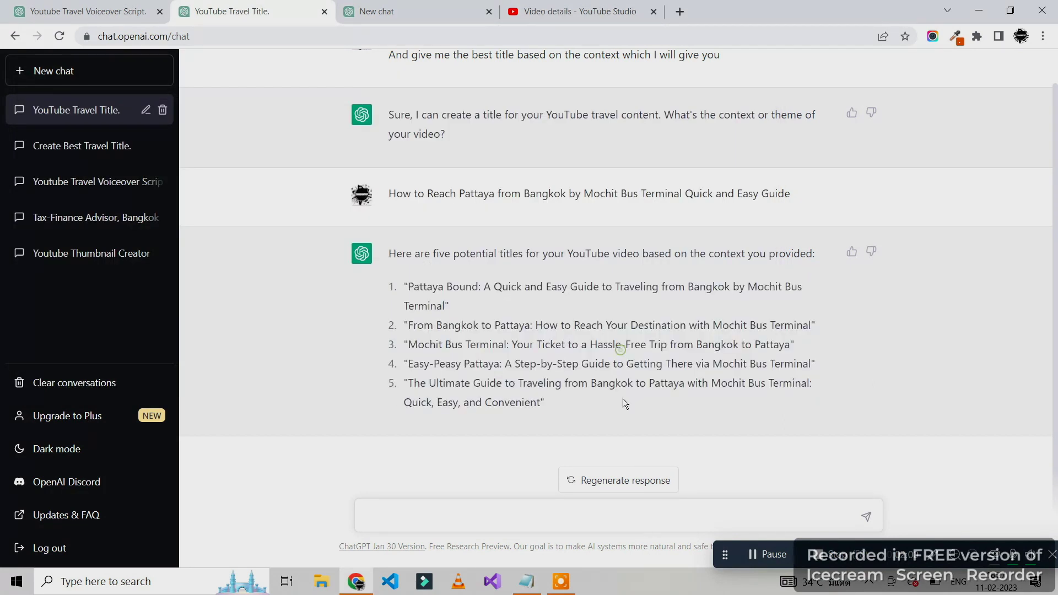
{"action": "left_click", "coordinate": [603, 481]}
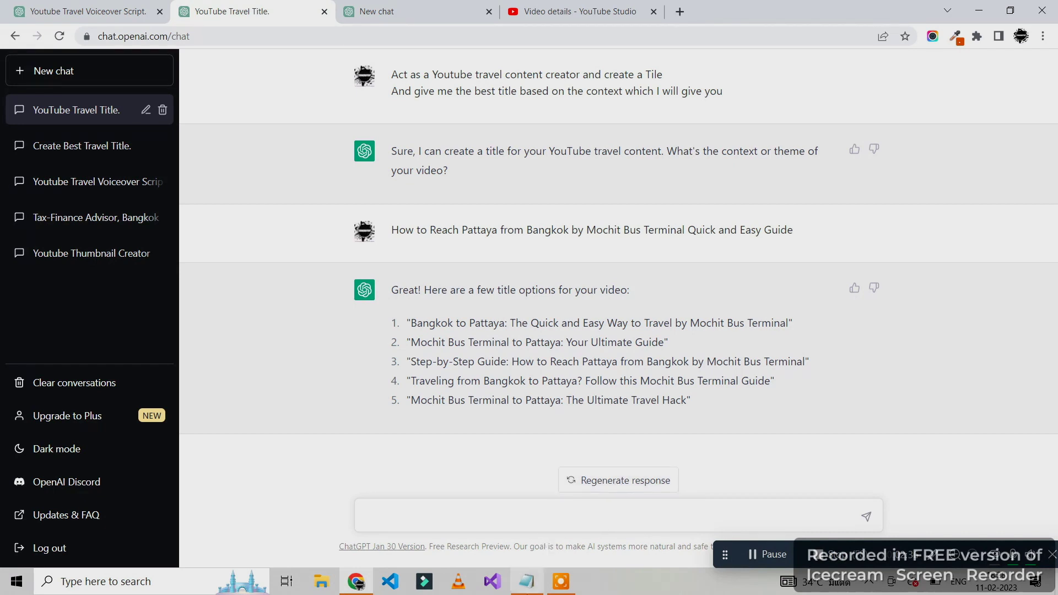
- Widen the Notepad window and place it above ChatGPT's regenerated titles so both title lists can be compared
{"action": "left_click", "coordinate": [527, 582]}
{"action": "left_click_drag", "start_coordinate": [533, 91], "coordinate": [646, 0]}
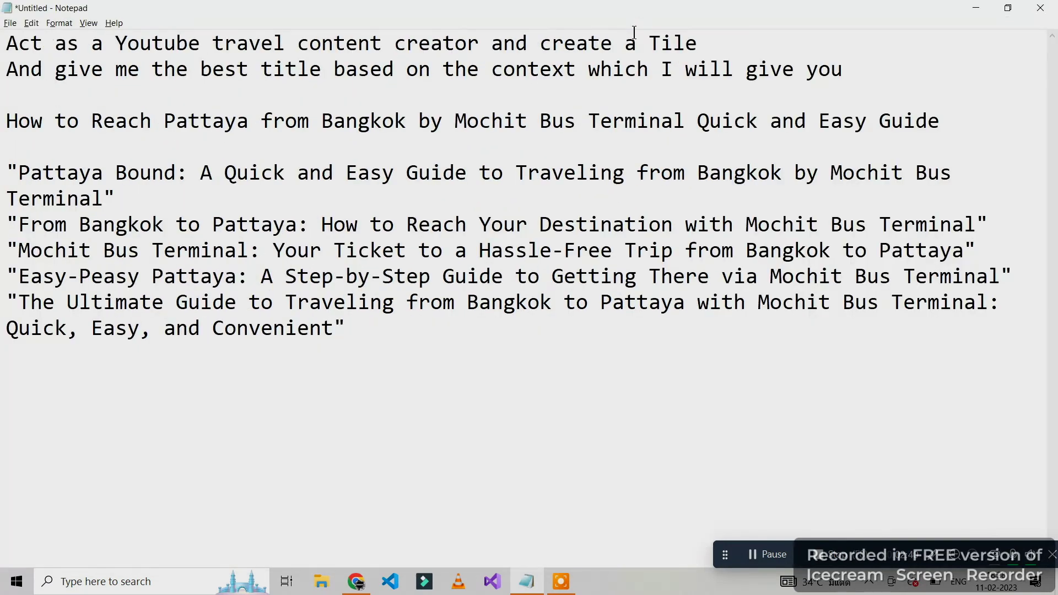
{"action": "left_click", "coordinate": [1008, 8]}
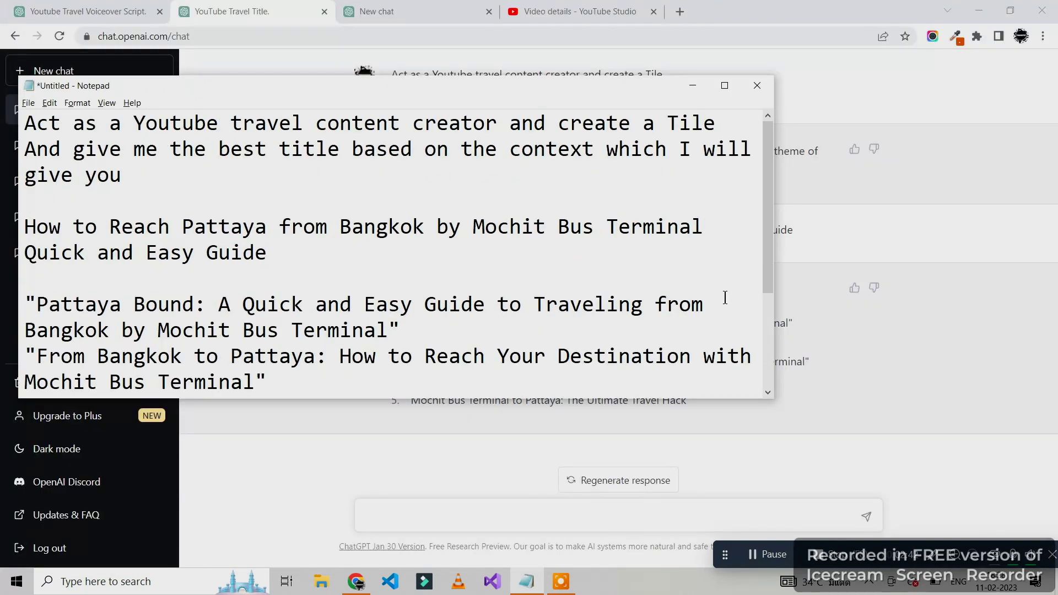
{"action": "left_click_drag", "start_coordinate": [774, 302], "coordinate": [987, 301]}
{"action": "left_click_drag", "start_coordinate": [456, 88], "coordinate": [455, 2]}
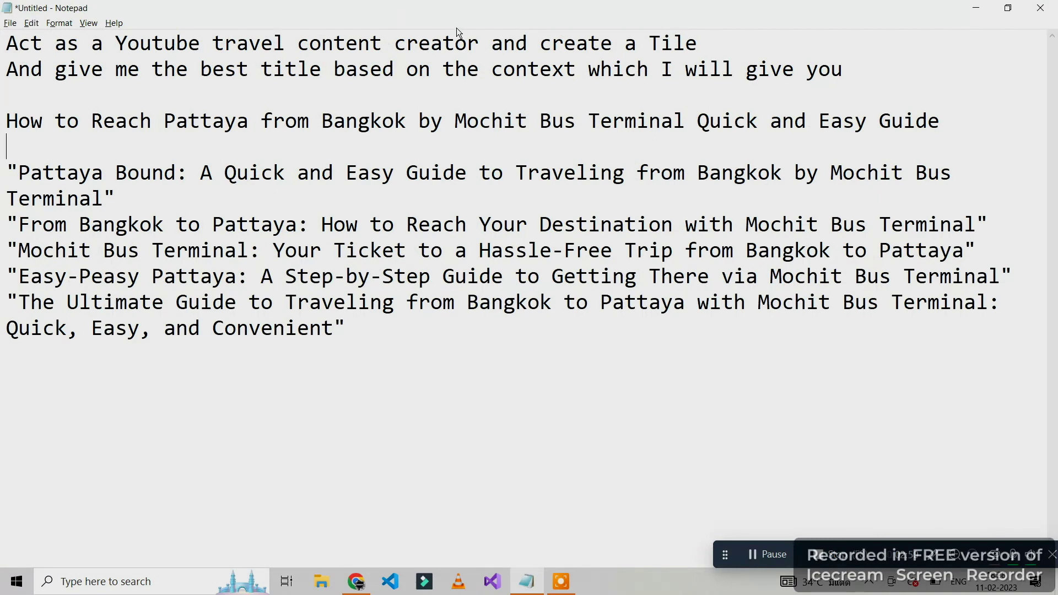
{"action": "key", "text": "super+Down"}
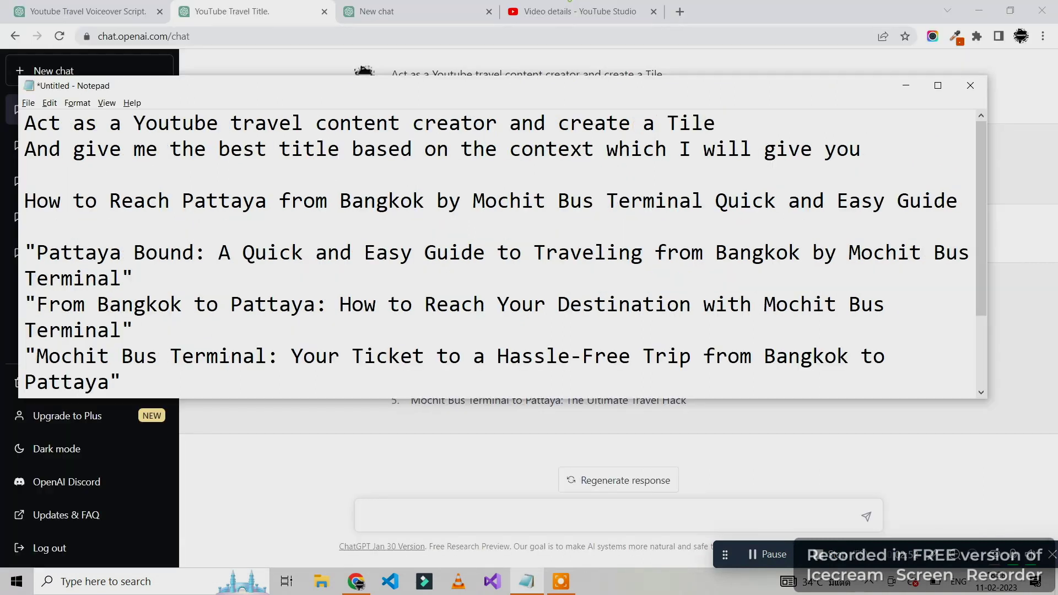
{"action": "left_click", "coordinate": [782, 556]}
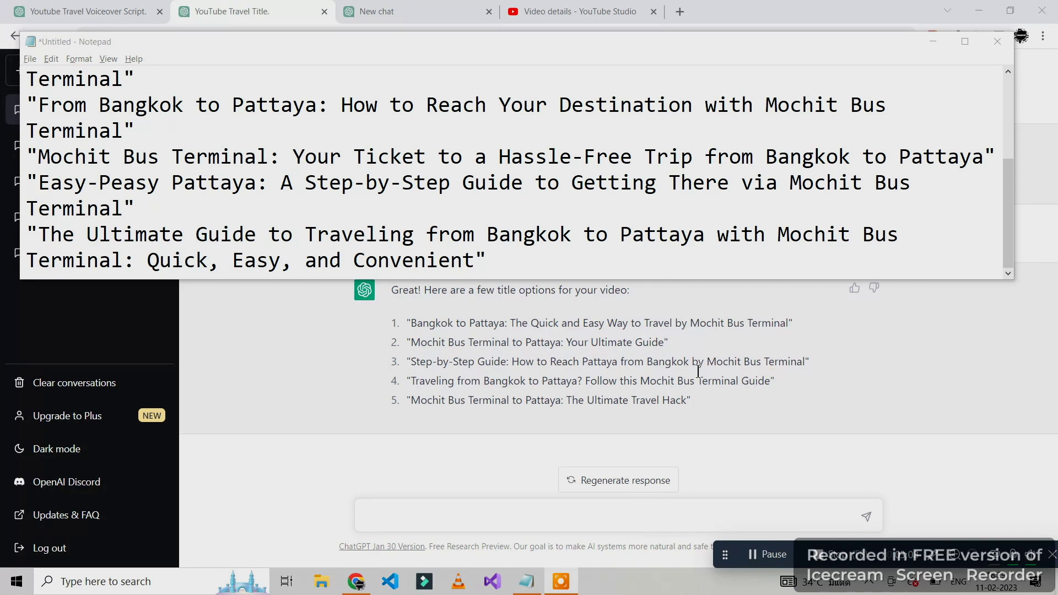
- Open google.com in a new browser tab
{"action": "left_click", "coordinate": [682, 11]}
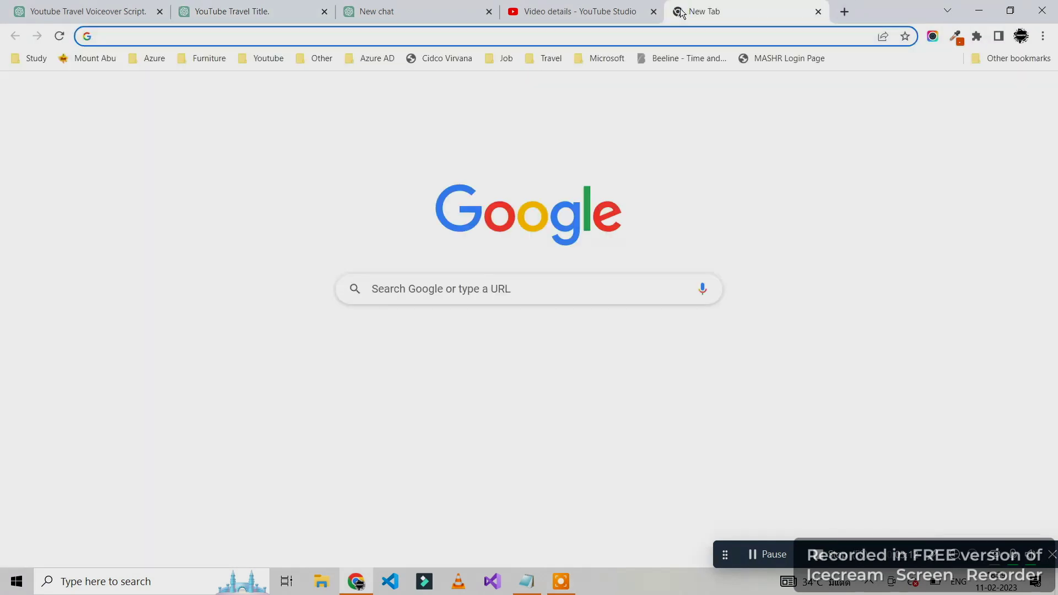
{"action": "type", "text": "g"}
{"action": "key", "text": "Return"}
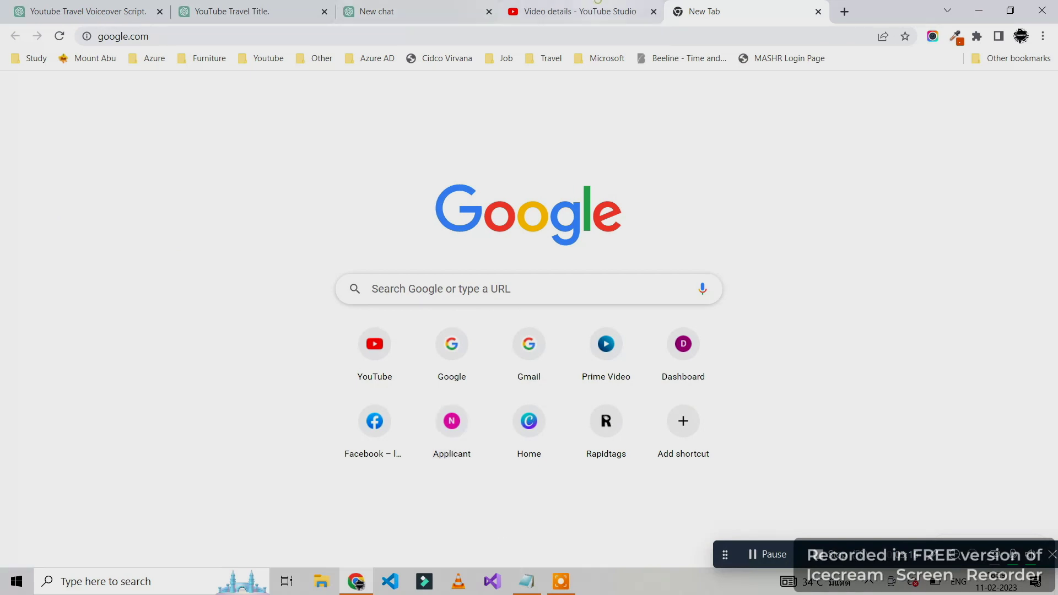
- Copy the Pattaya video's title from its YouTube Studio details, leaving out the hashtags #pattaya and #bangkok
{"action": "left_click", "coordinate": [578, 11]}
{"action": "left_click", "coordinate": [226, 168]}
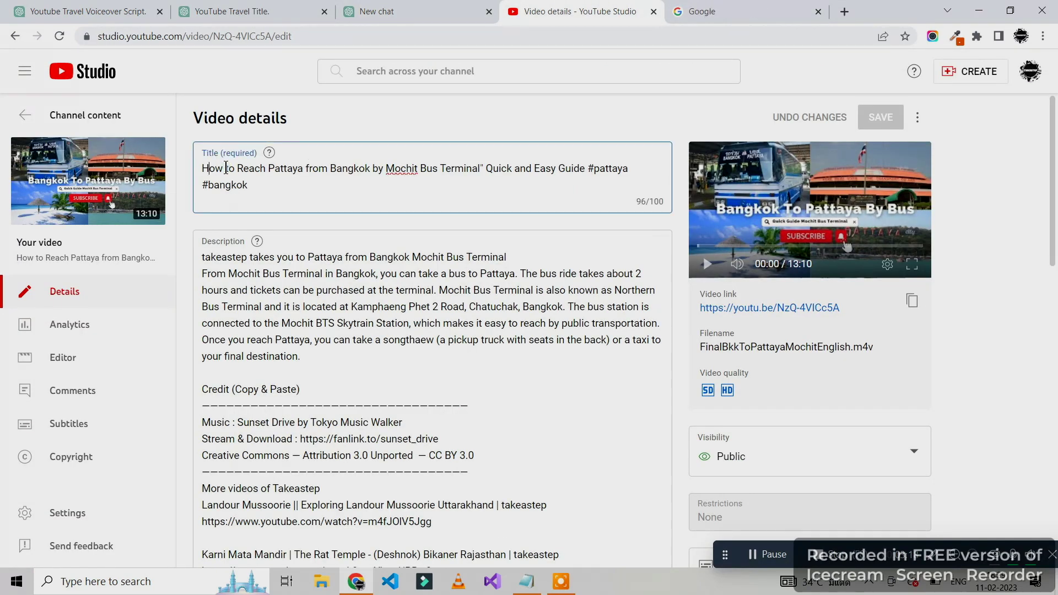
{"action": "key", "text": "shift+End"}
{"action": "key", "text": "shift+Left"}
{"action": "key", "text": "shift+Left"}
{"action": "key", "text": "shift+Left"}
{"action": "key", "text": "shift+Left"}
{"action": "key", "text": "shift+Left"}
{"action": "key", "text": "shift+Left"}
{"action": "key", "text": "shift+Left"}
{"action": "key", "text": "shift+Left"}
{"action": "key", "text": "shift+Left"}
{"action": "key", "text": "shift+Left"}
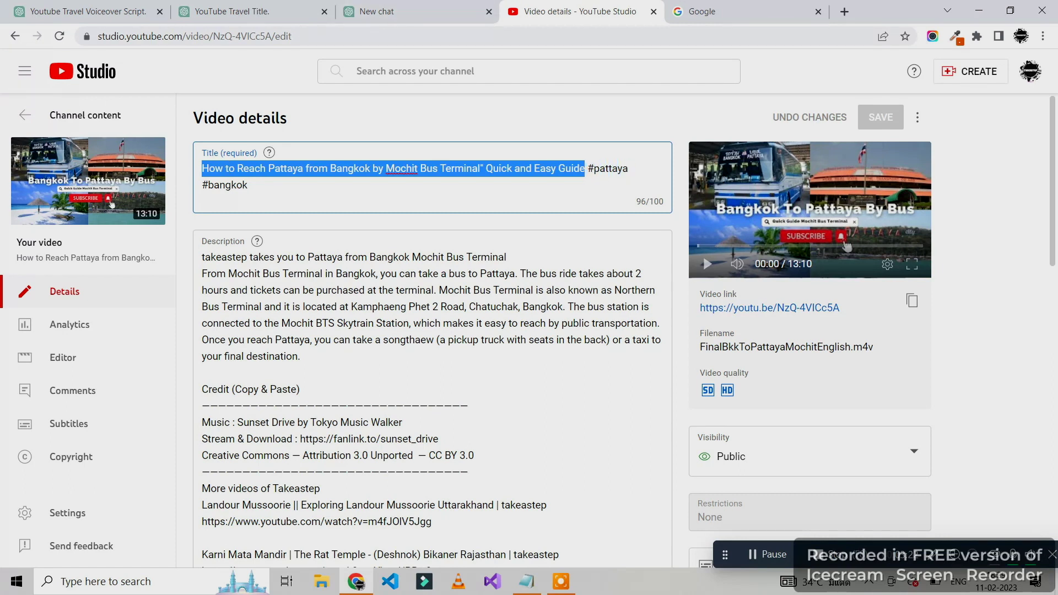
{"action": "key", "text": "ctrl+c"}
- Search Google for the copied video title and look through the results down to the related searches
{"action": "key", "text": "ctrl+Tab"}
{"action": "key", "text": "ctrl+v"}
{"action": "key", "text": "Return"}
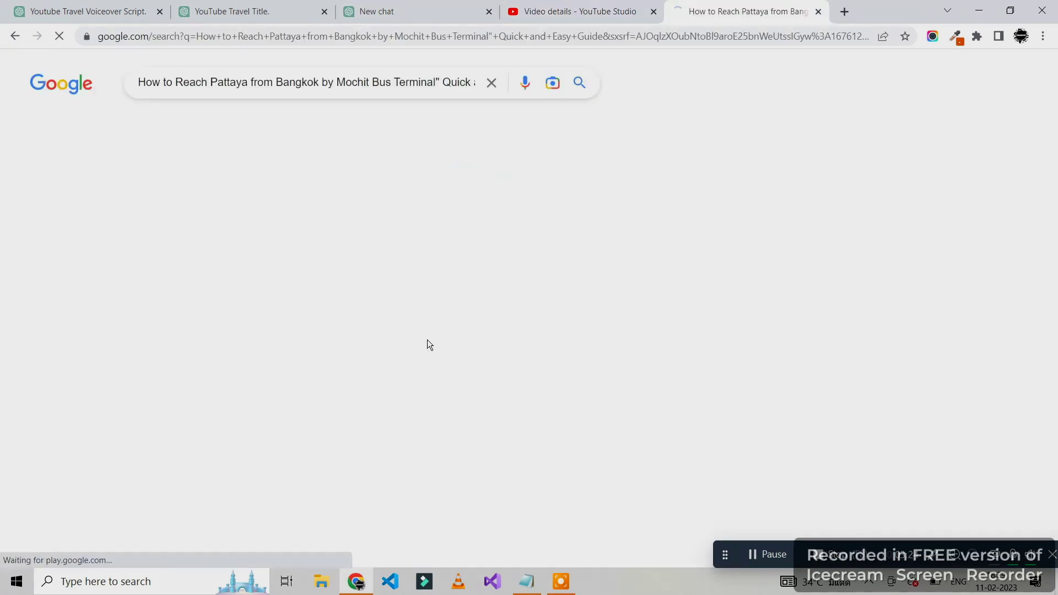
{"action": "scroll", "coordinate": [427, 340], "scroll_direction": "down", "scroll_amount": 20}
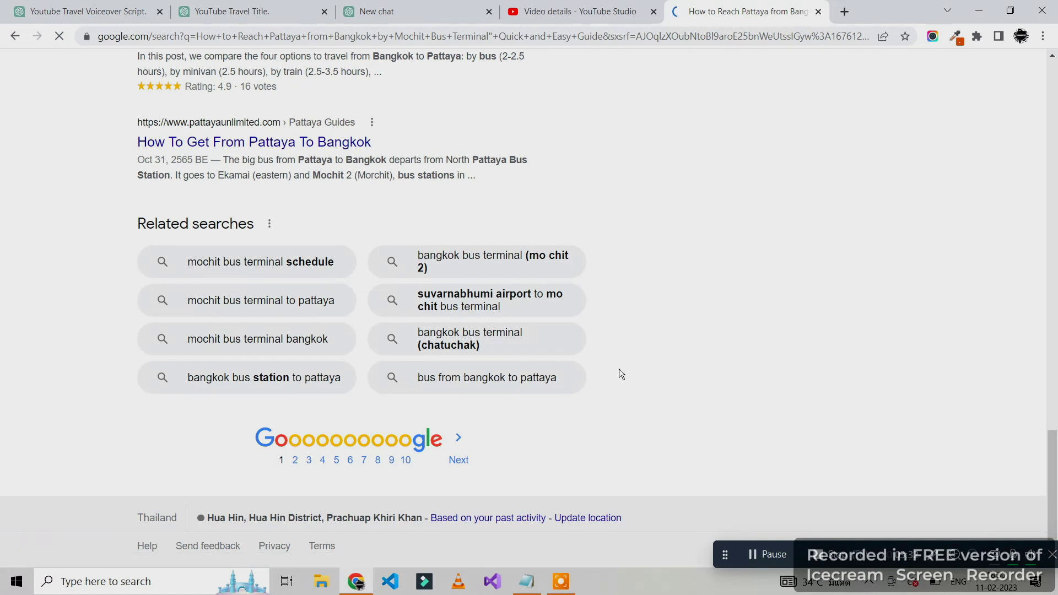
- Return to the ChatGPT title chat and bring up the Notepad titles to compare the two lists
{"action": "left_click", "coordinate": [177, 3]}
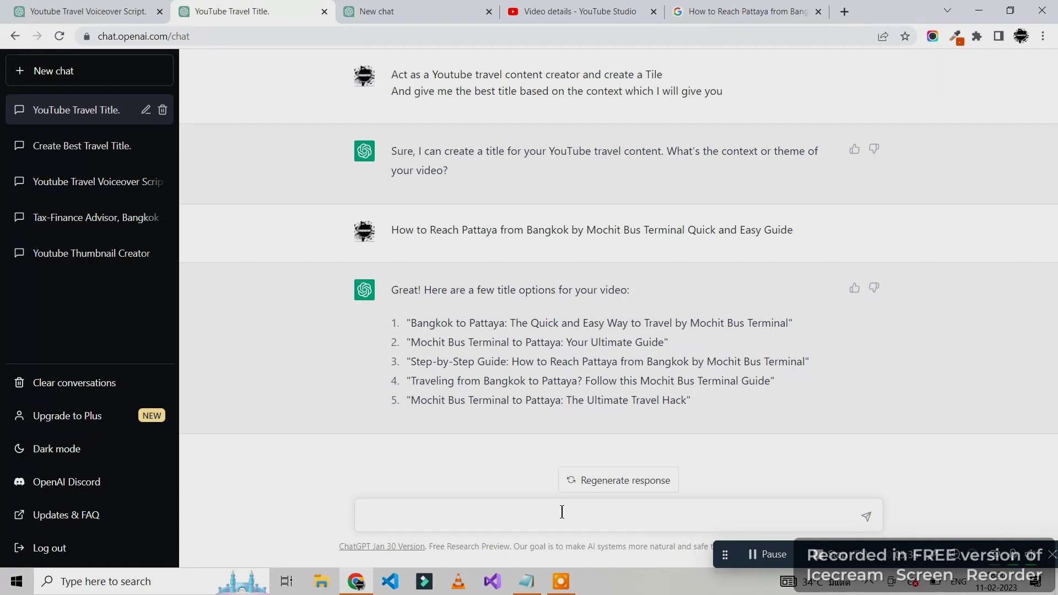
{"action": "left_click", "coordinate": [527, 581]}
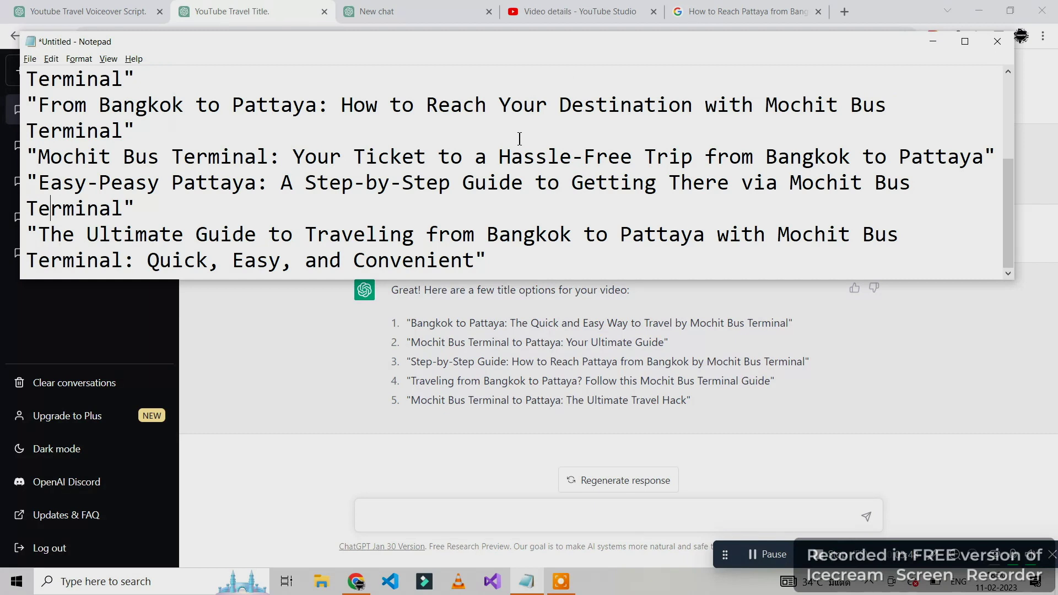
- Open the Pattaya video's YouTube watch page from YouTube Studio and expand its full description
{"action": "left_click", "coordinate": [579, 11]}
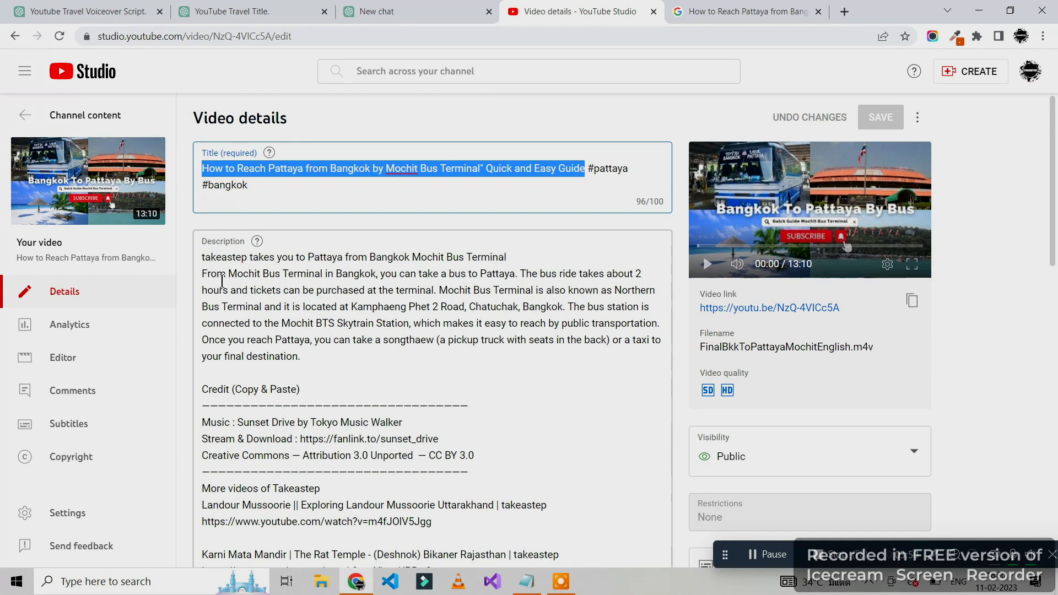
{"action": "left_click", "coordinate": [94, 189]}
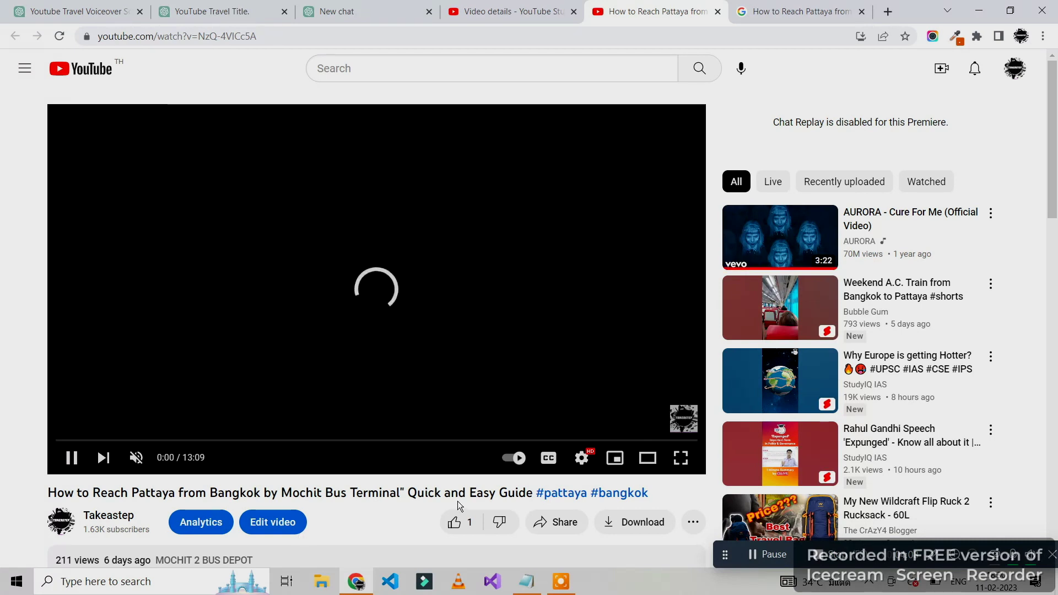
{"action": "scroll", "coordinate": [458, 502], "scroll_direction": "down", "scroll_amount": 1}
{"action": "scroll", "coordinate": [458, 505], "scroll_direction": "down", "scroll_amount": 1}
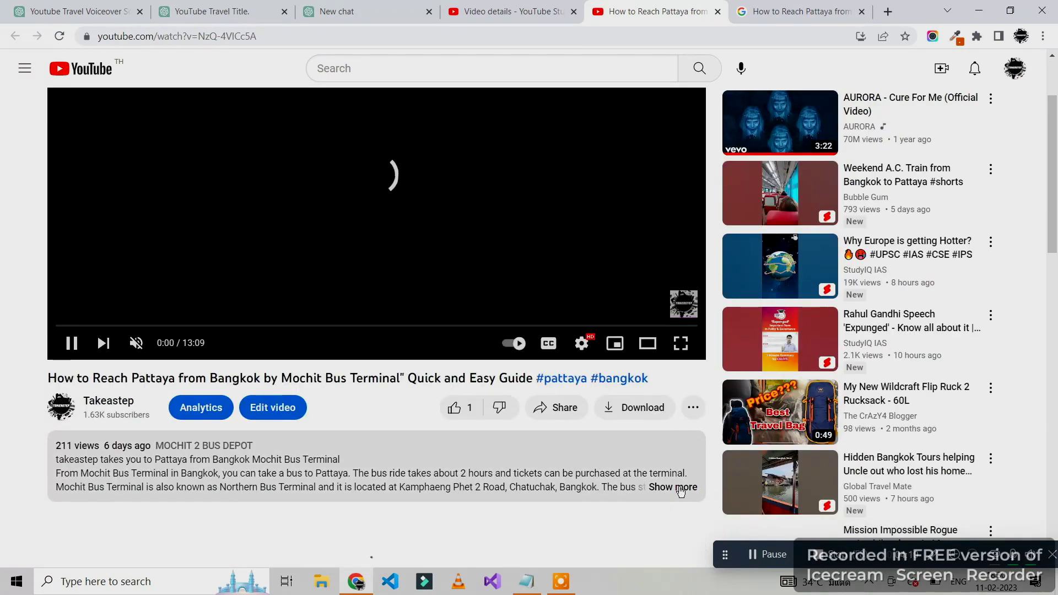
{"action": "left_click", "coordinate": [442, 433]}
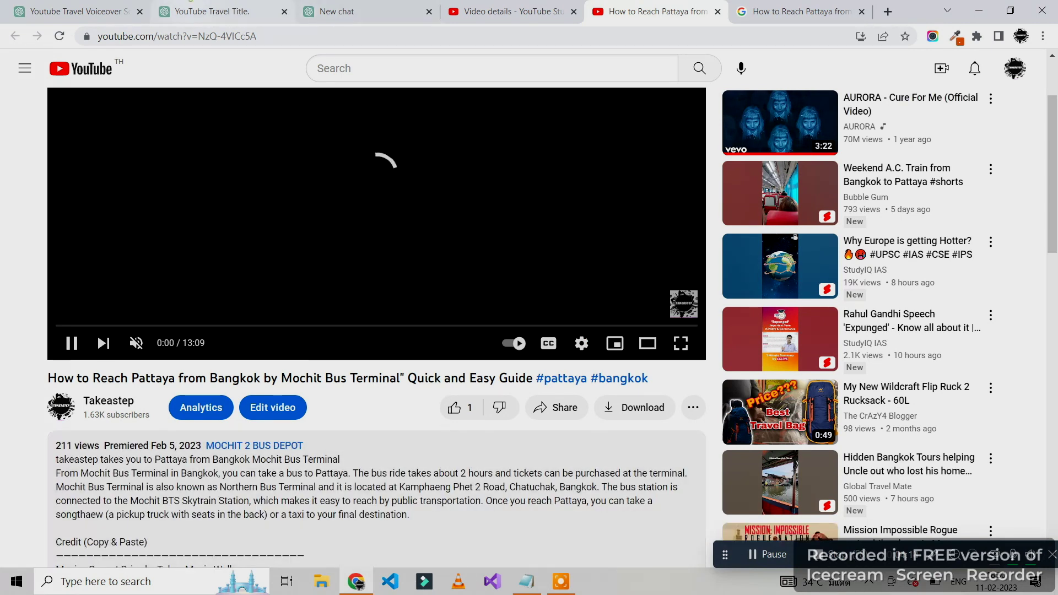
{"action": "left_click", "coordinate": [215, 11]}
{"action": "left_click", "coordinate": [794, 11]}
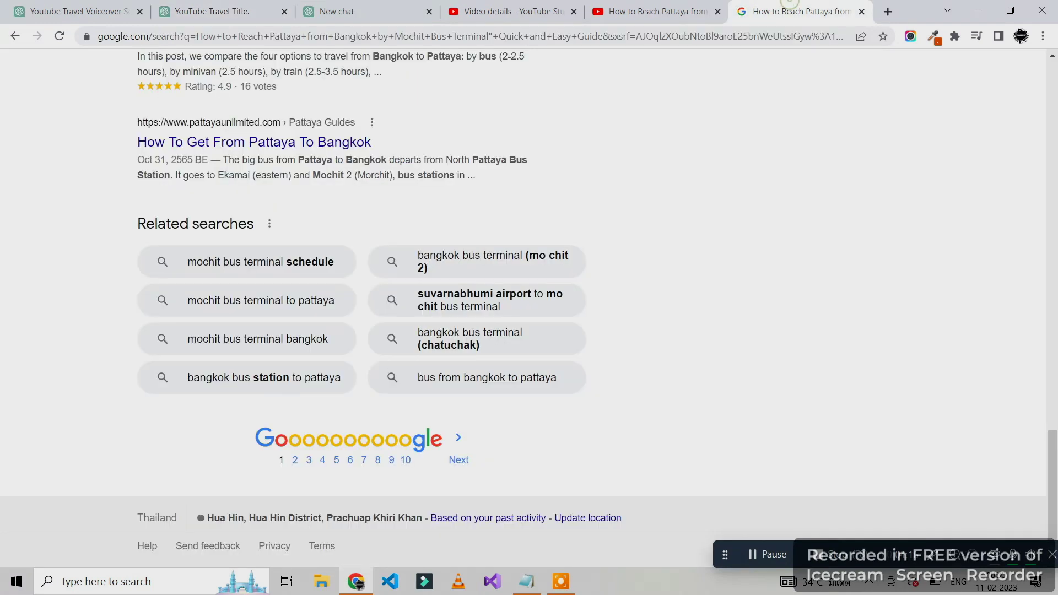
{"action": "left_click", "coordinate": [656, 11]}
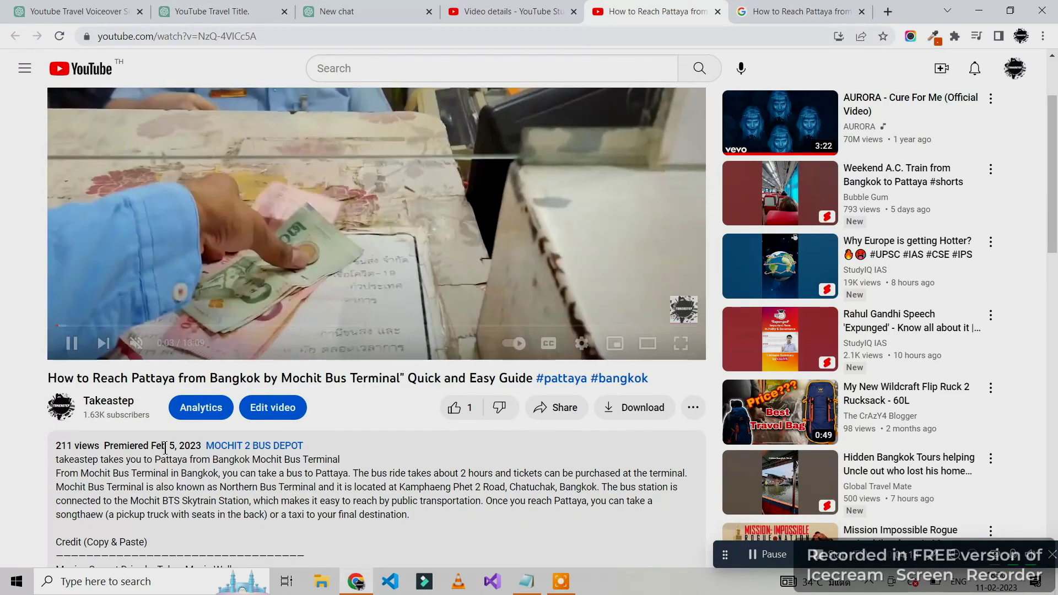